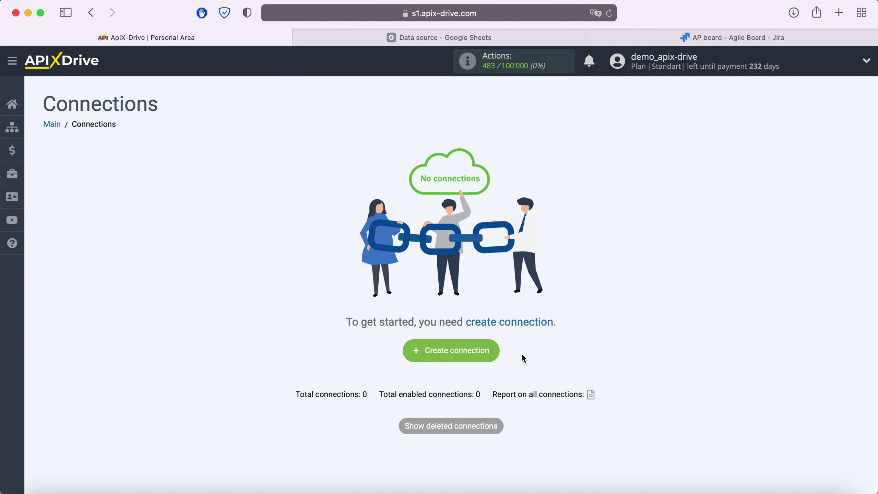
Create a new connection and choose Google Sheets as the data source system
click(491, 352)
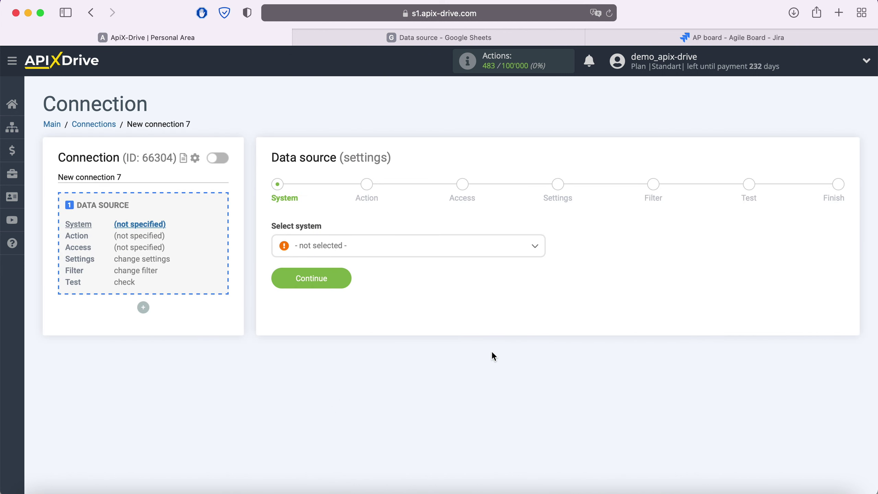
click(380, 246)
scroll(426, 374, down, 5)
scroll(427, 372, down, 15)
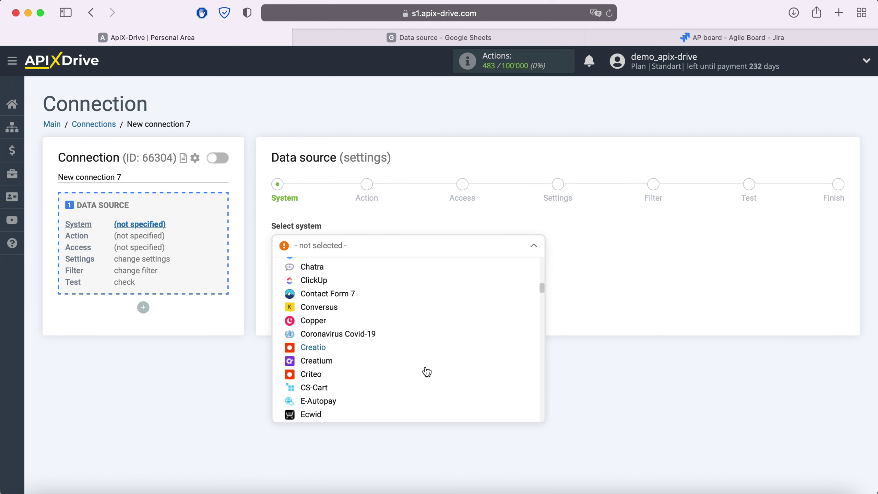
scroll(428, 372, down, 1)
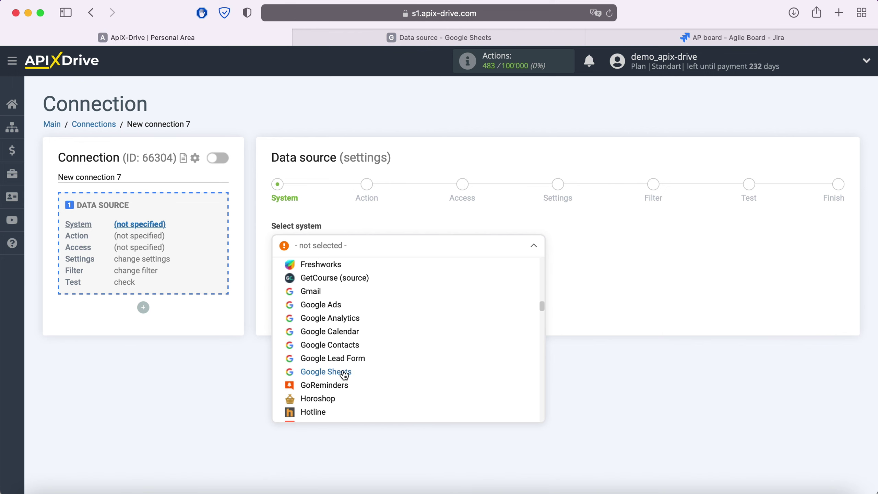
click(398, 370)
click(343, 279)
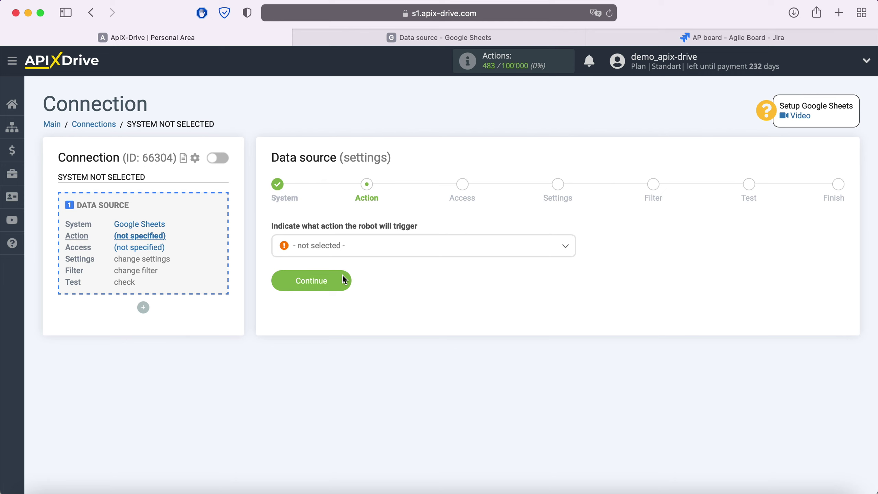
Set the source action to Get Rows (new) and continue to account access
click(361, 249)
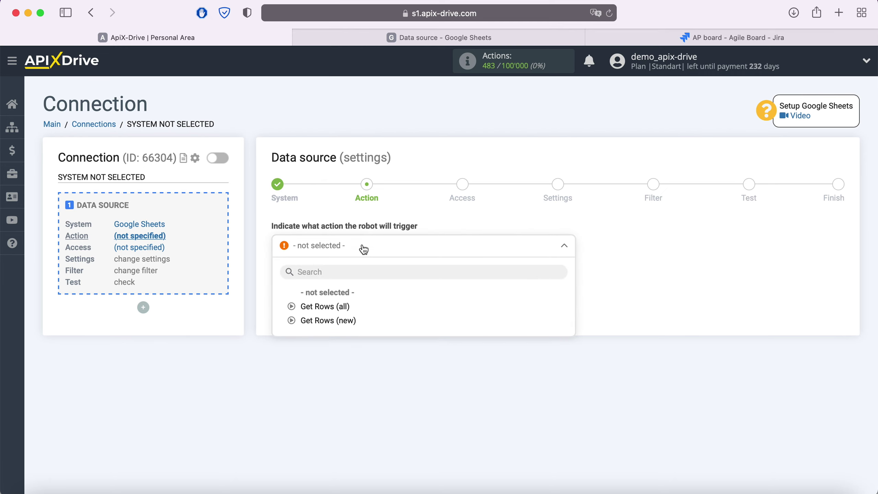
click(351, 321)
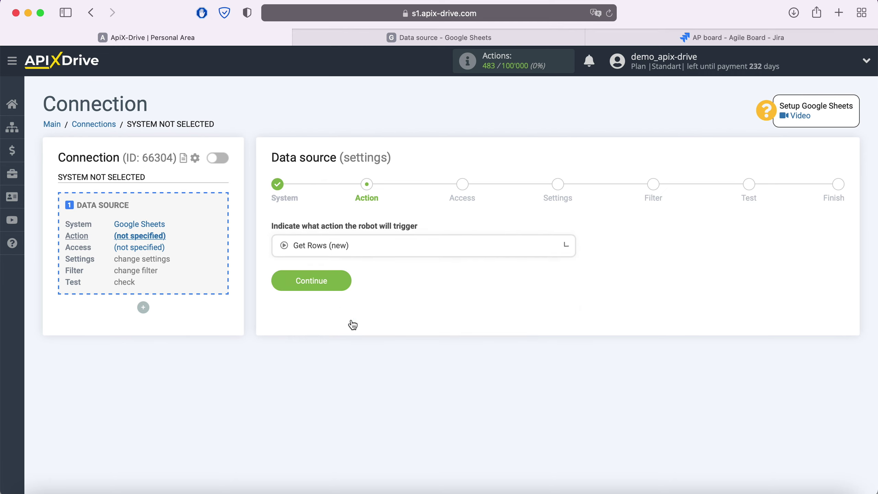
click(343, 282)
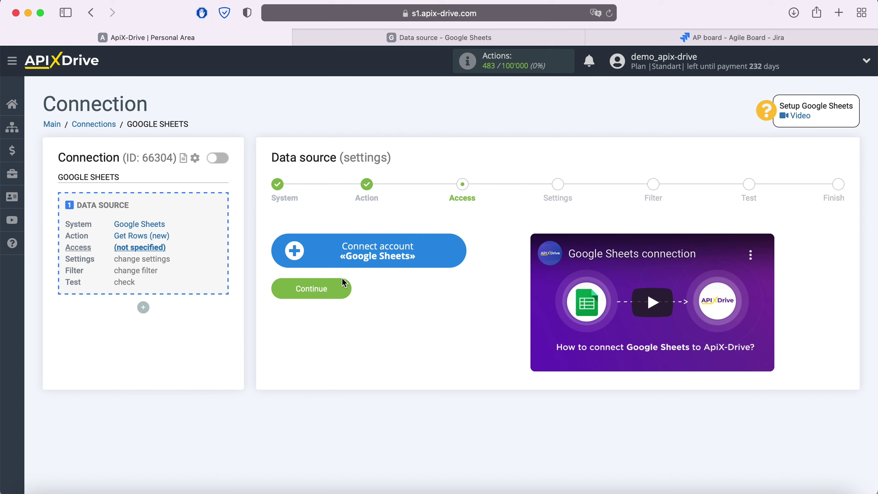
Sign in to the Google account with the saved e-mail and password
click(456, 251)
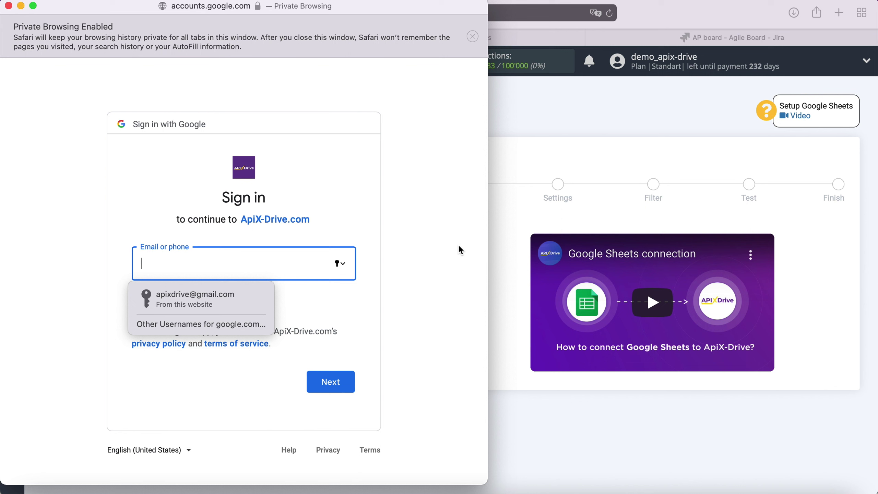
click(236, 299)
click(339, 385)
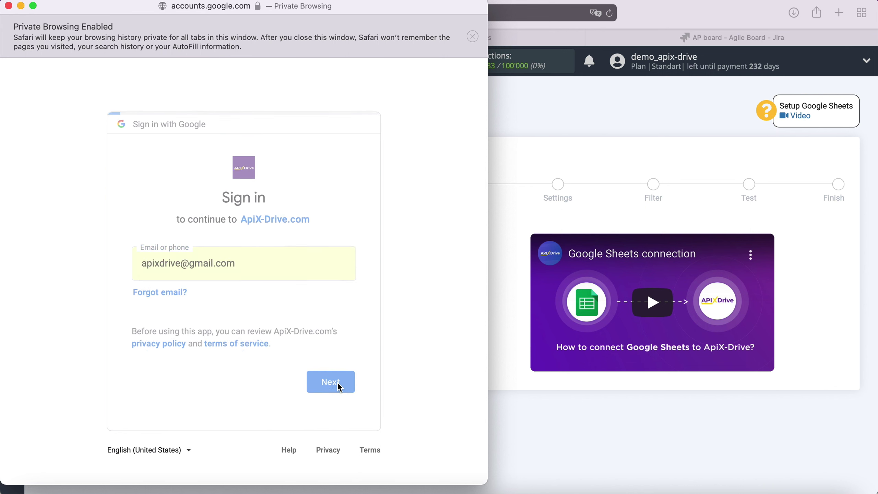
click(230, 309)
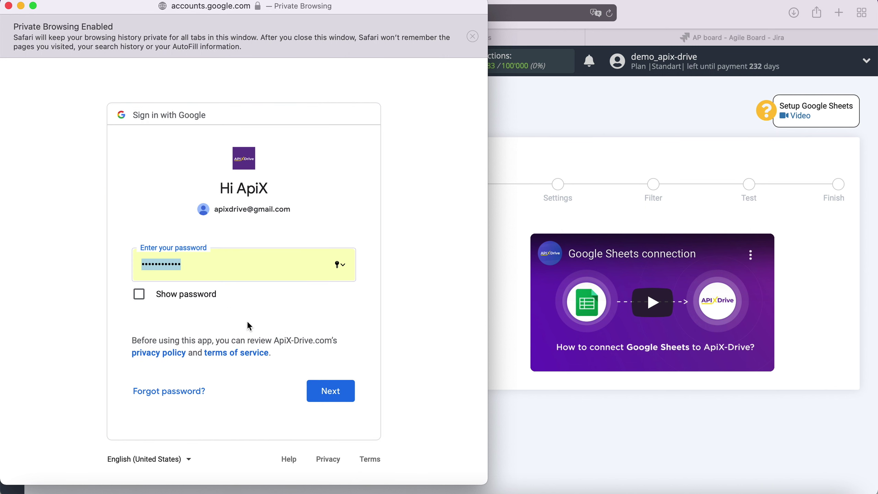
click(351, 392)
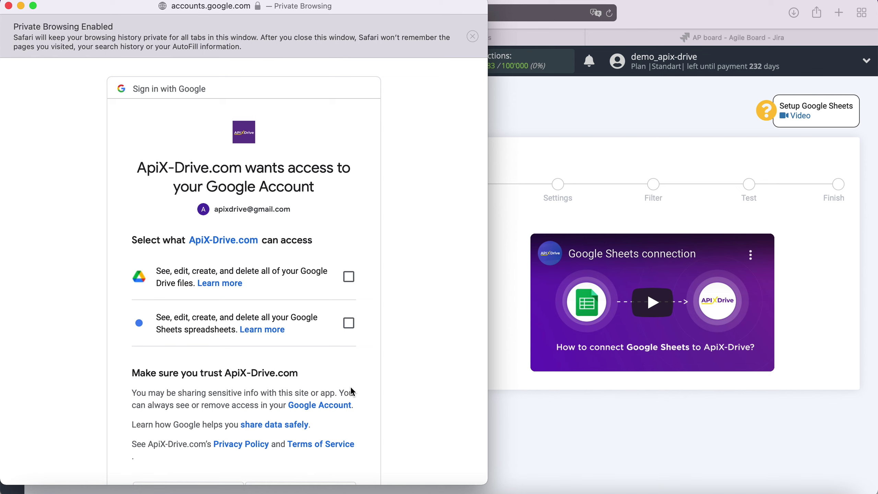
Allow ApiX-Drive access to Google Drive files and Google Sheets spreadsheets
click(349, 277)
click(352, 329)
scroll(400, 322, down, 3)
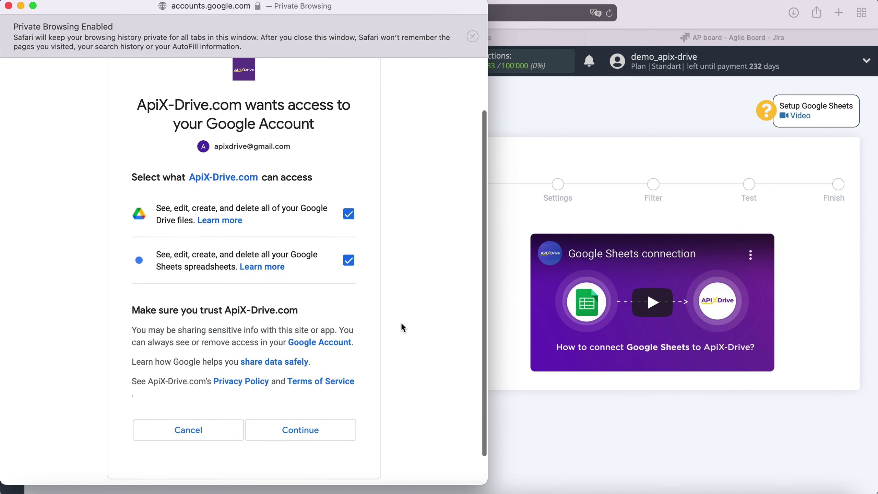
click(332, 430)
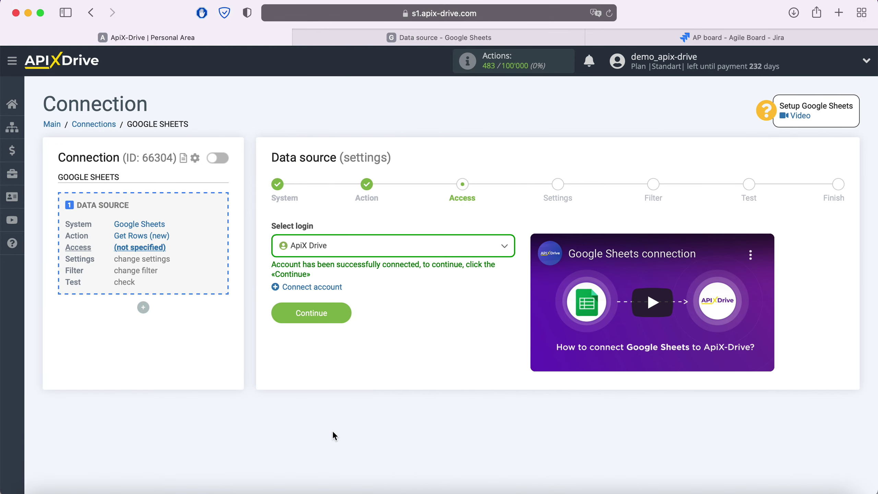
Select the connected ApiX Drive login for the source
click(353, 249)
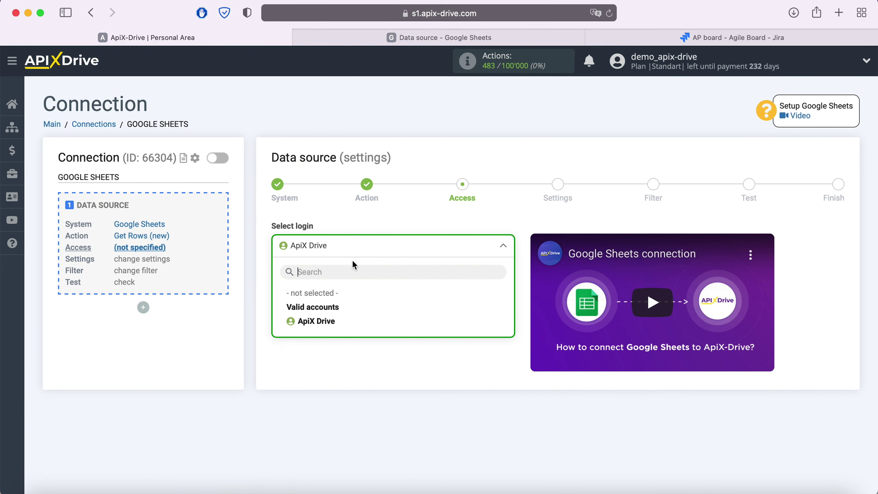
click(329, 322)
click(340, 315)
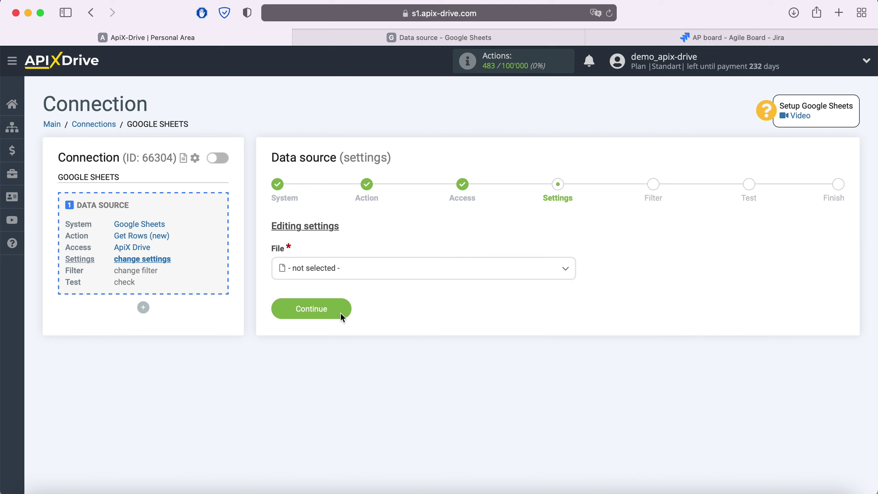
Choose file 'Data source' and sheet 'Data source' as the input
click(344, 271)
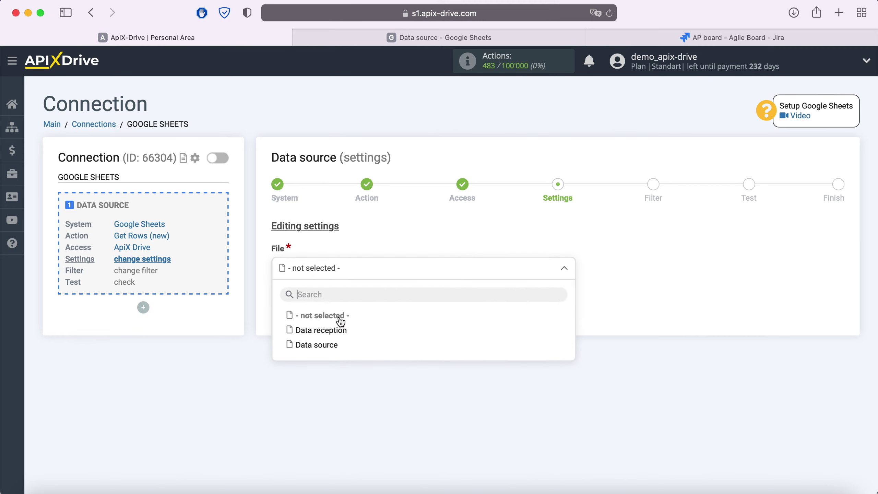
click(336, 345)
click(333, 323)
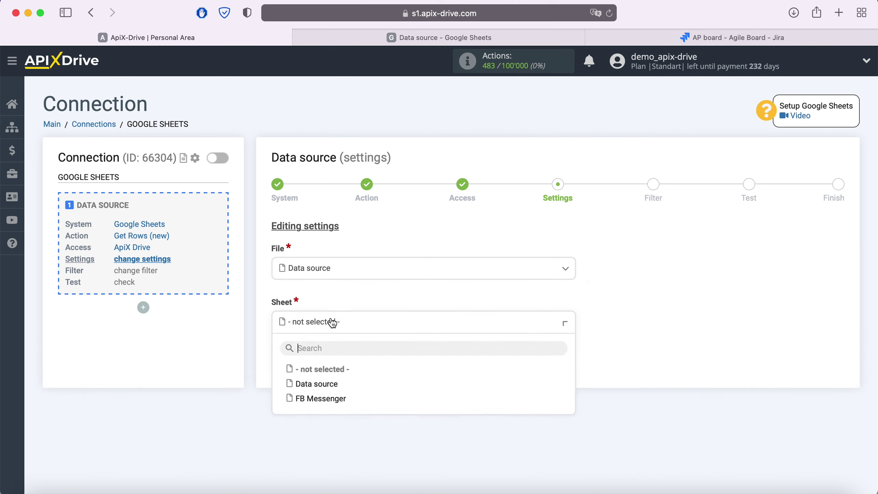
click(328, 390)
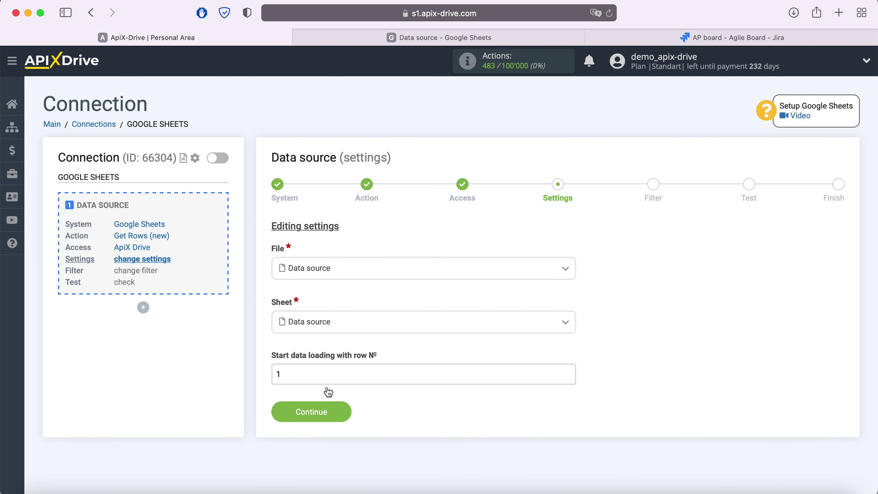
After checking the spreadsheet's rows, change the start loading row from 1 to 2
click(396, 35)
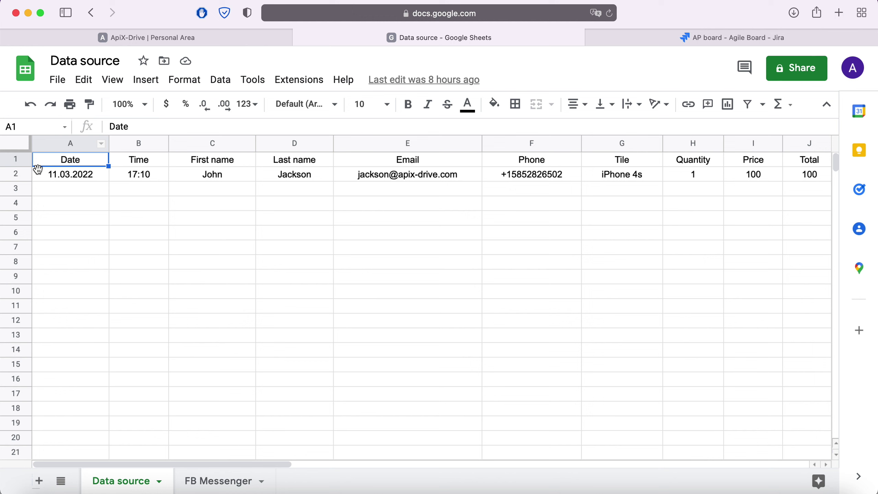
click(215, 38)
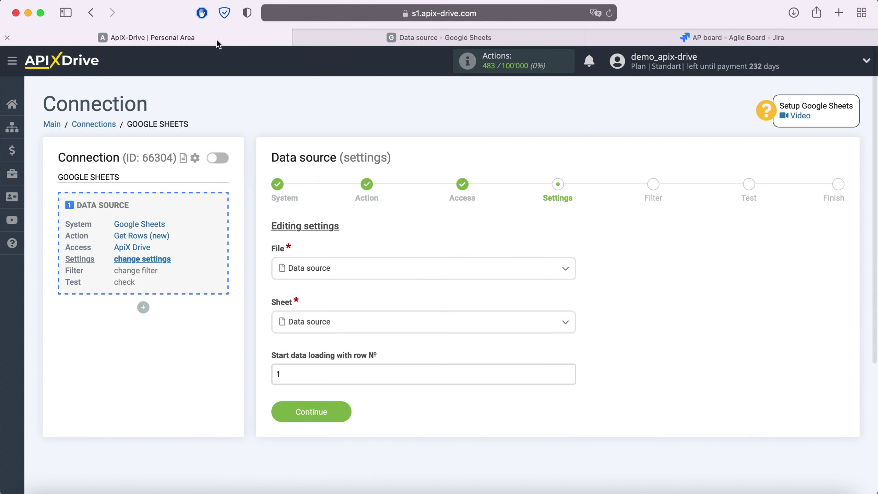
drag(287, 374, 260, 379)
text(2)
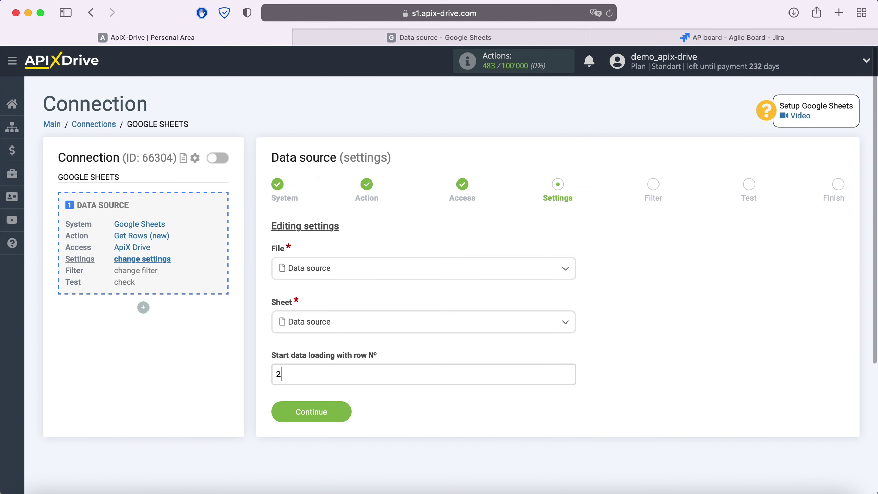
click(345, 411)
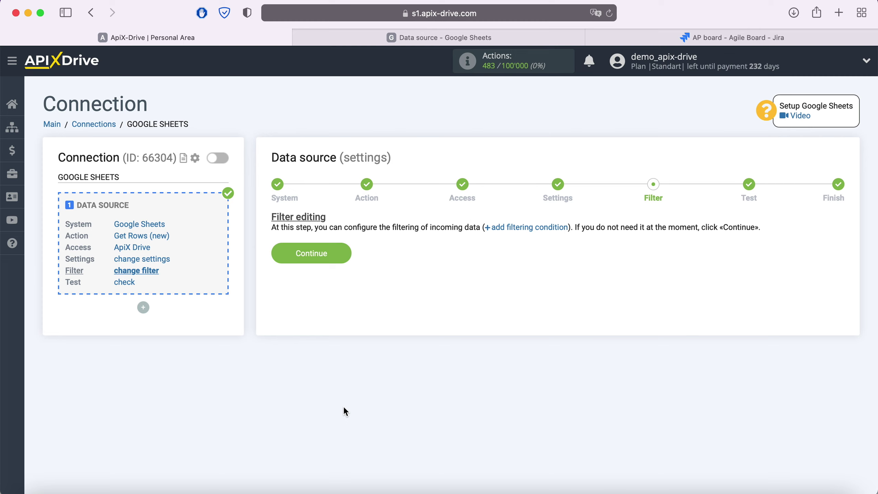
Skip filtering, accept the sample test row, and finish the Google Sheets source setup
click(342, 254)
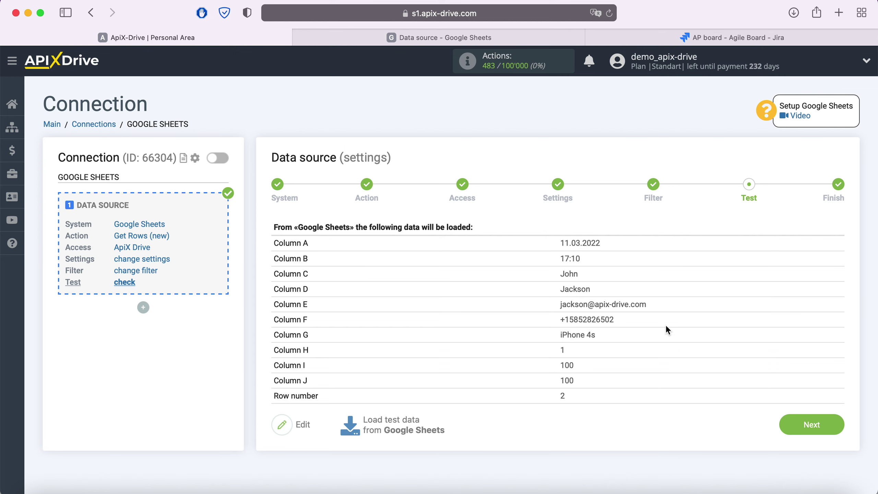
click(835, 418)
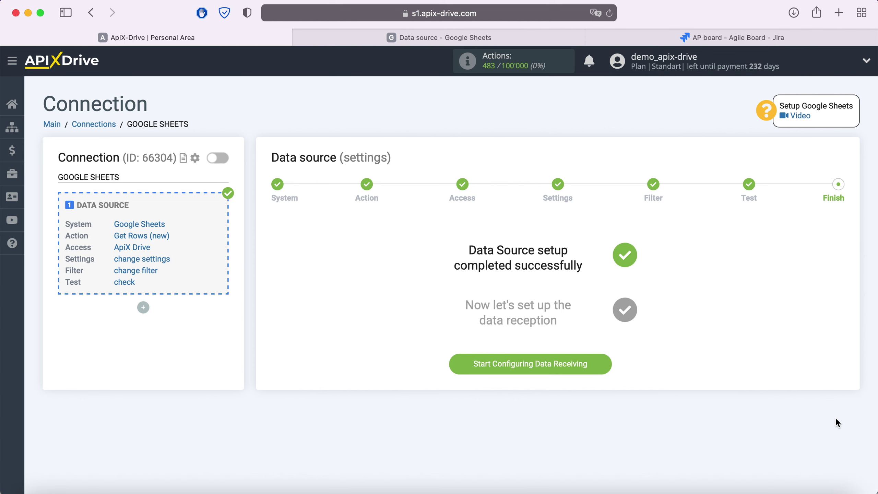
Begin data receiving setup and pick Jira Software Cloud as the destination system
click(603, 362)
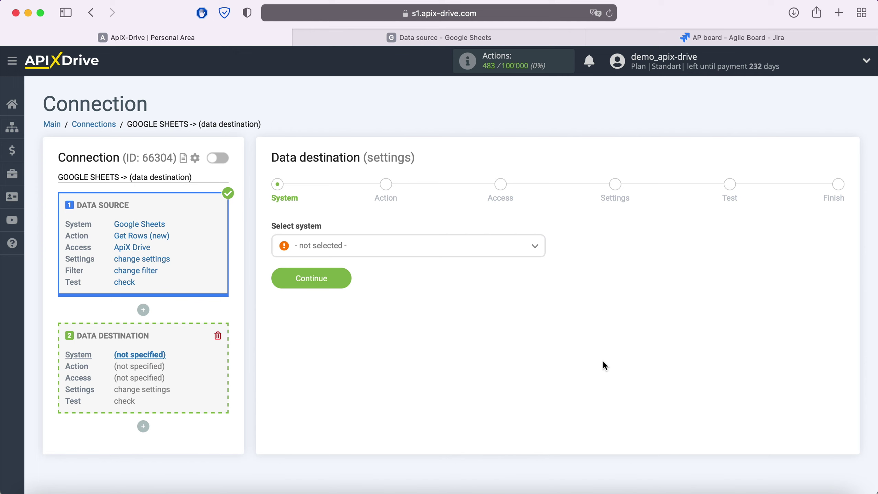
click(423, 248)
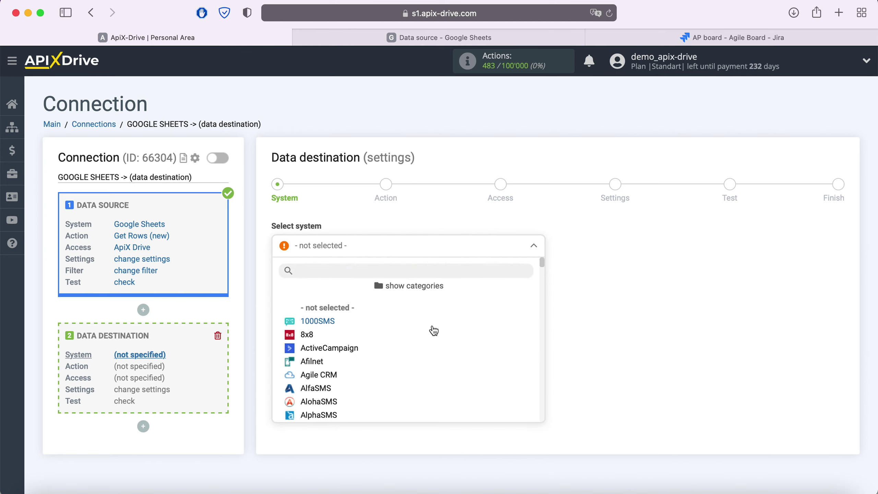
scroll(434, 331, down, 10)
scroll(434, 332, down, 15)
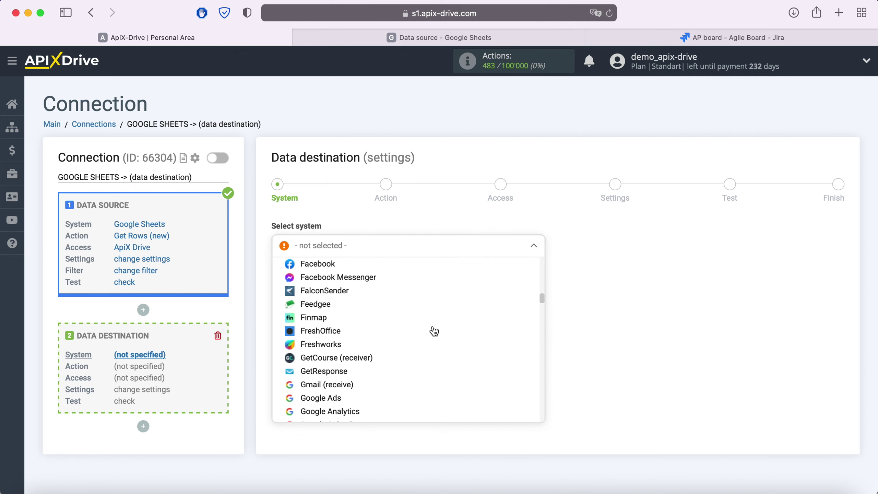
scroll(434, 331, down, 1)
click(365, 350)
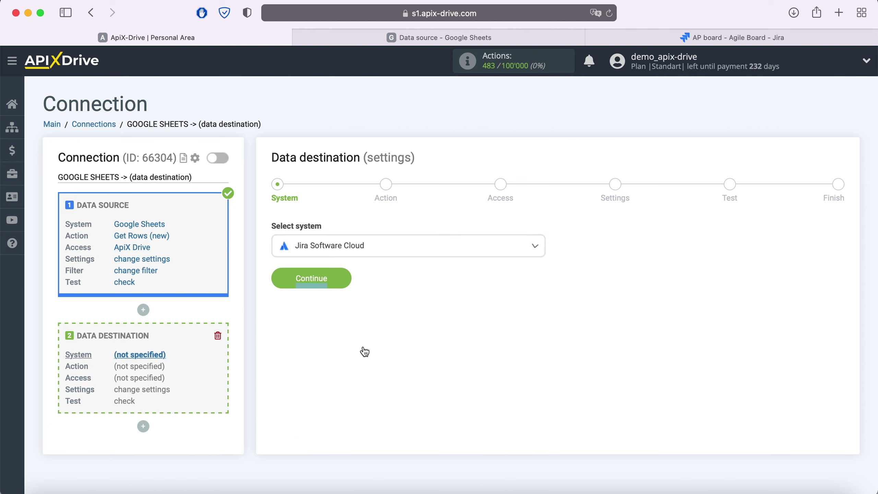
click(345, 280)
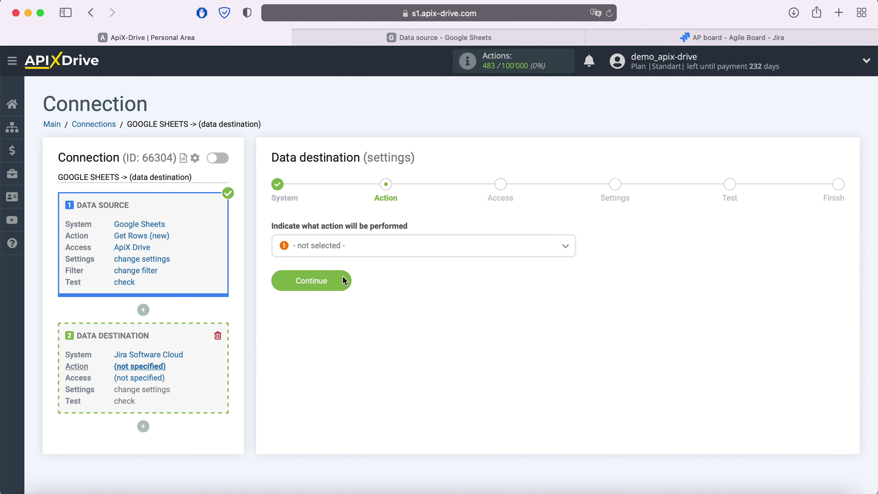
Choose Create Request as the Jira destination action
click(363, 247)
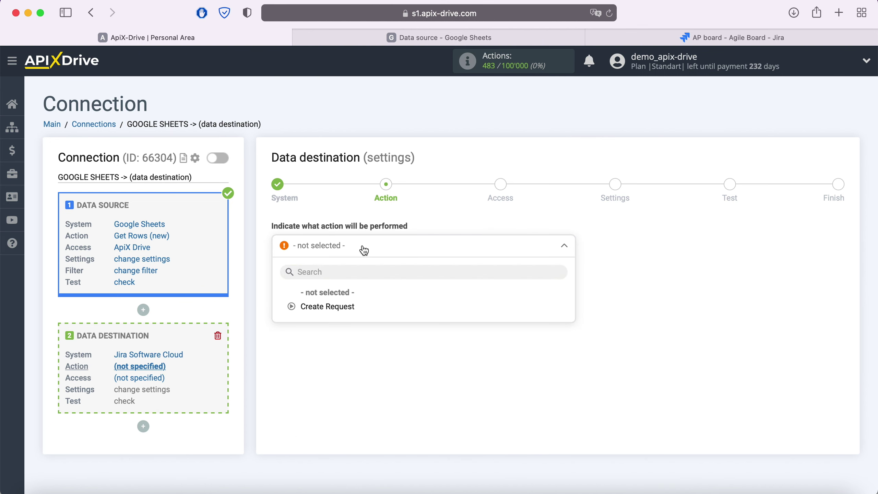
click(347, 307)
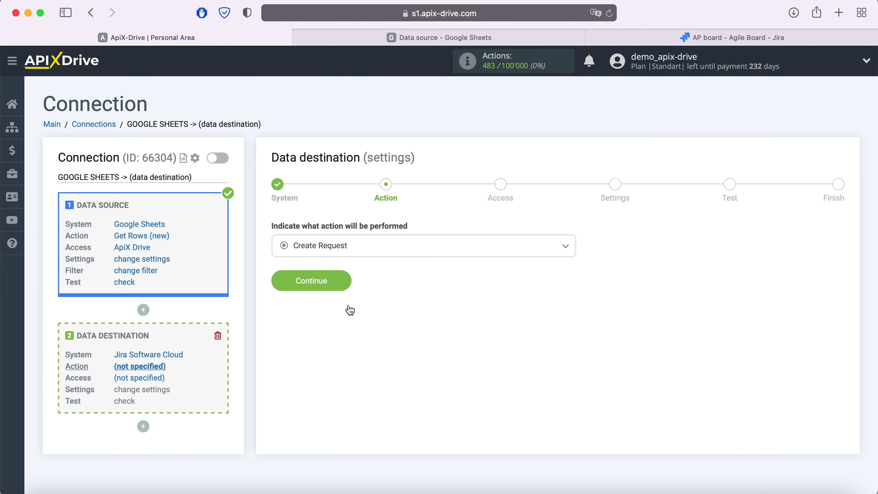
click(345, 280)
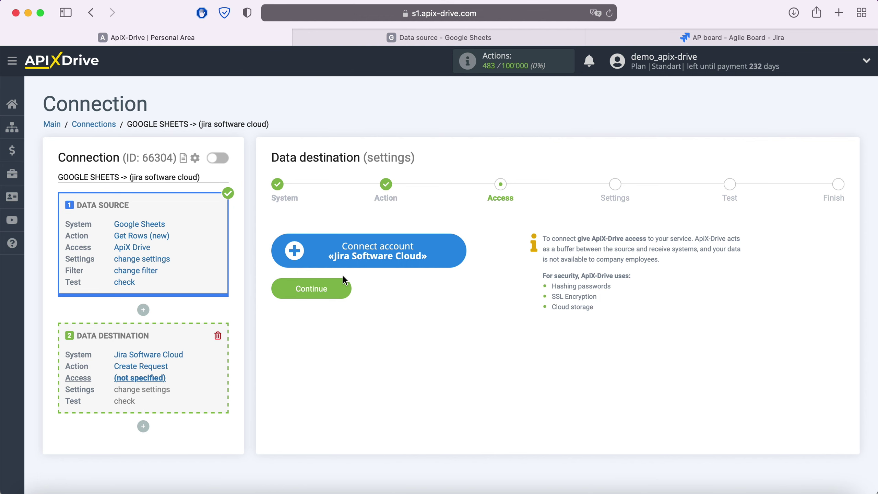
Log in to Atlassian with the account e-mail and password, then accept ApiX-Drive's Jira access
click(459, 250)
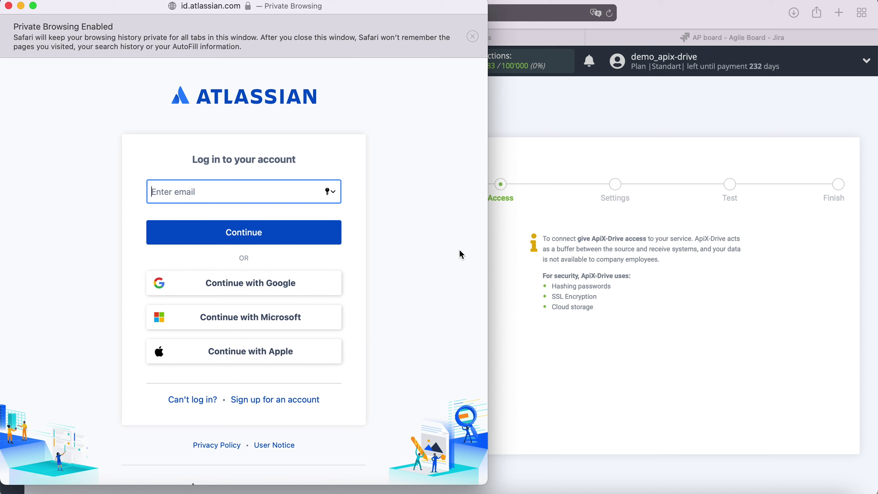
right_click(237, 194)
click(263, 229)
click(270, 233)
text(••••••••)
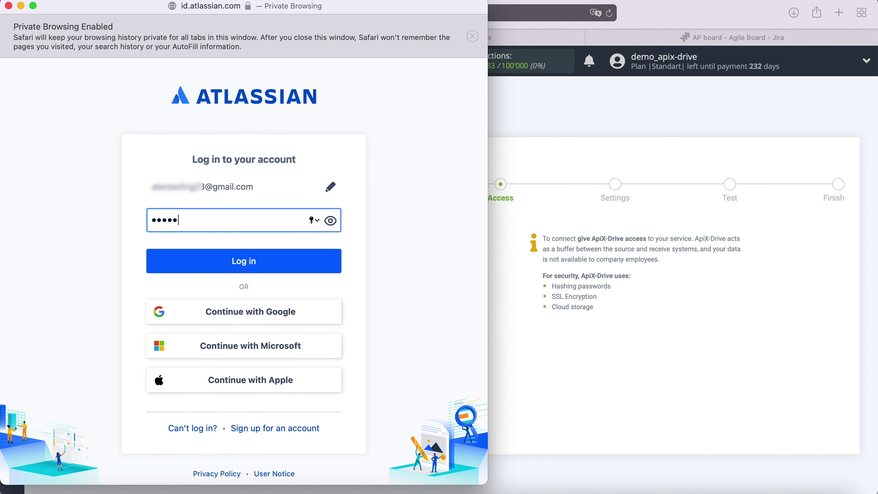
click(256, 256)
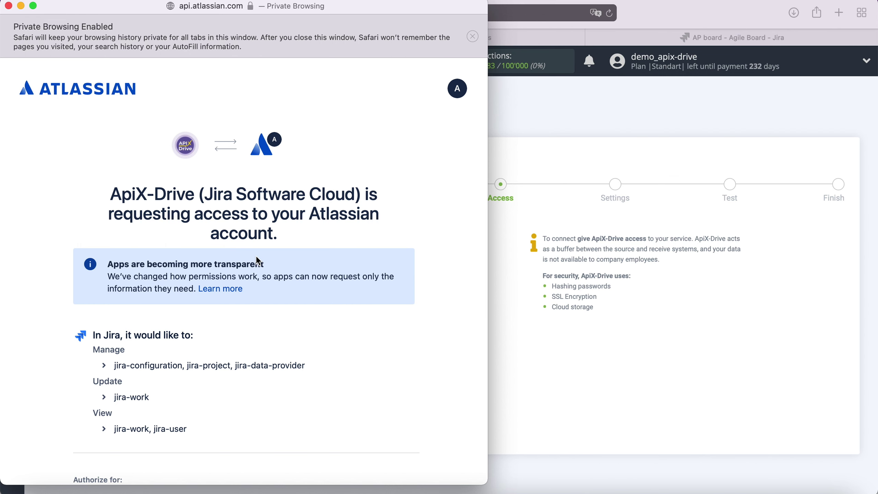
scroll(257, 258, down, 5)
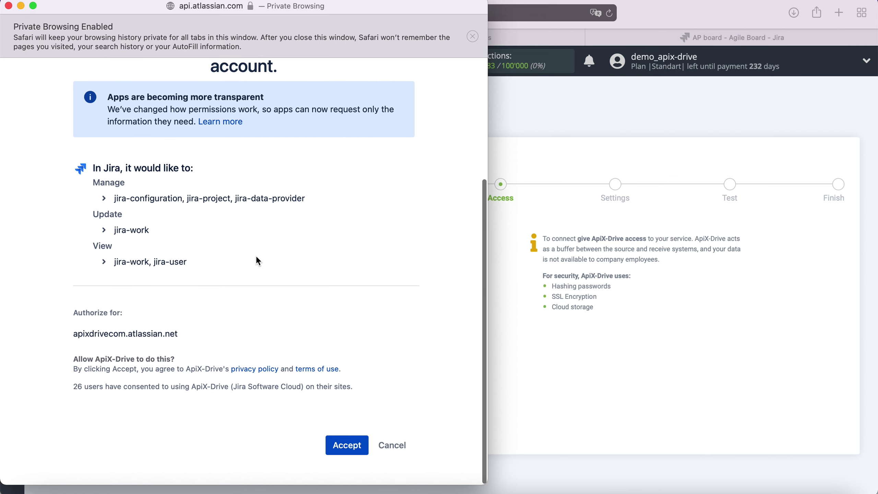
click(346, 445)
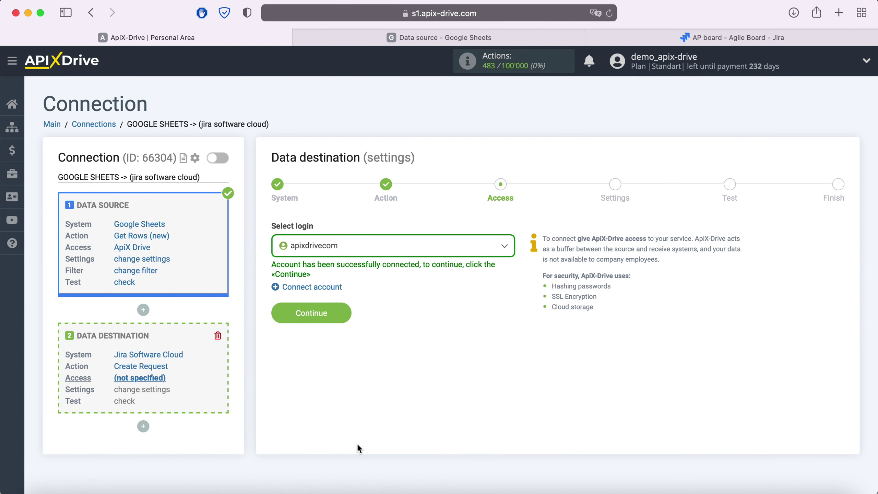
Select the connected Jira login for the destination
click(372, 245)
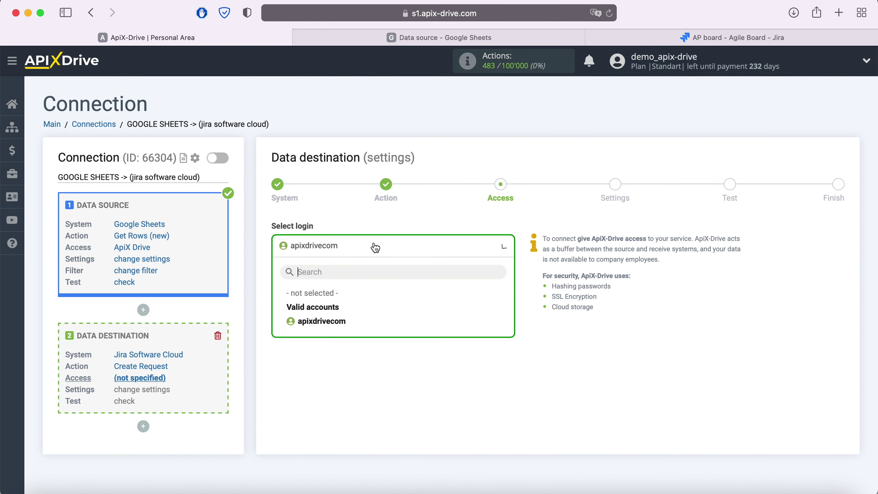
click(346, 320)
click(344, 313)
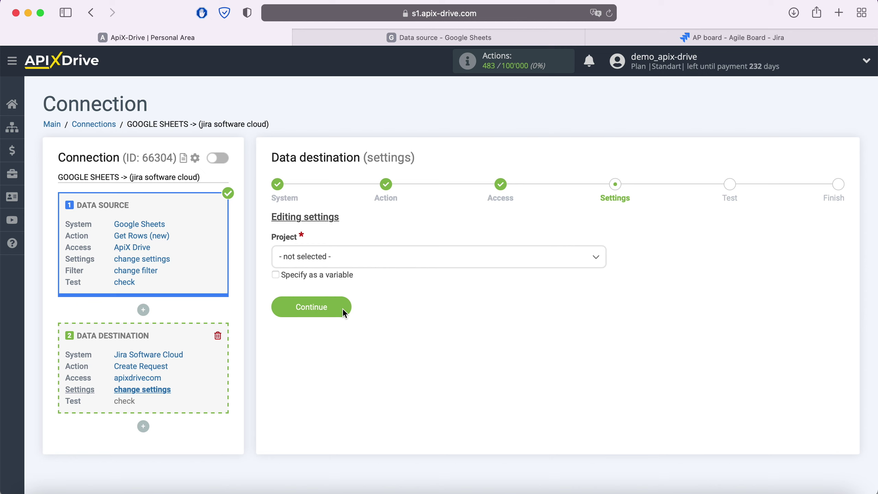
Set the Jira project to ApiXDrive and the request type to Task
click(351, 257)
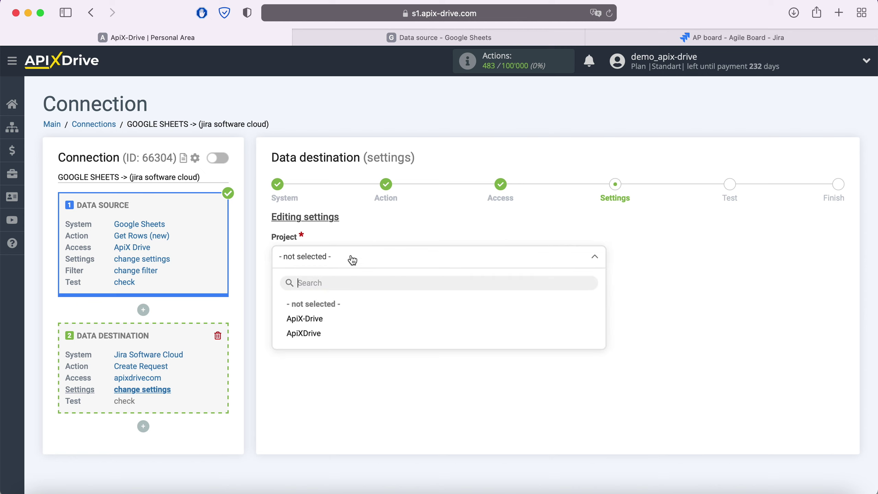
click(315, 333)
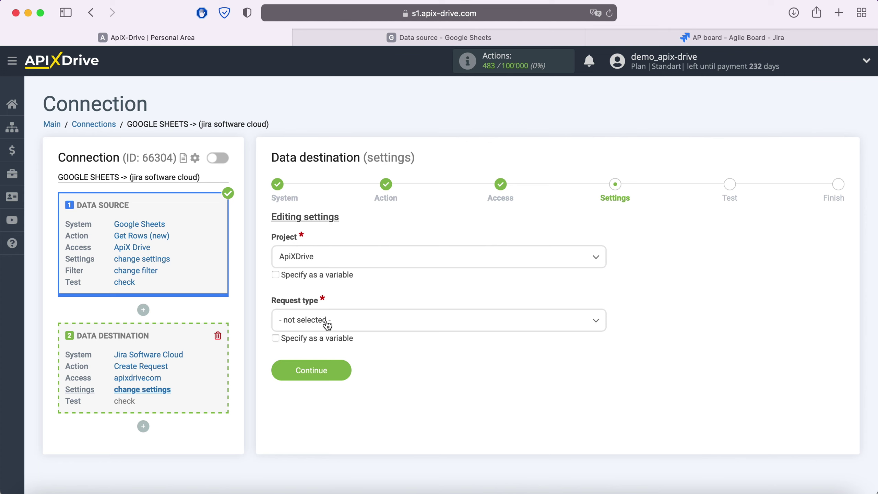
click(326, 325)
click(300, 382)
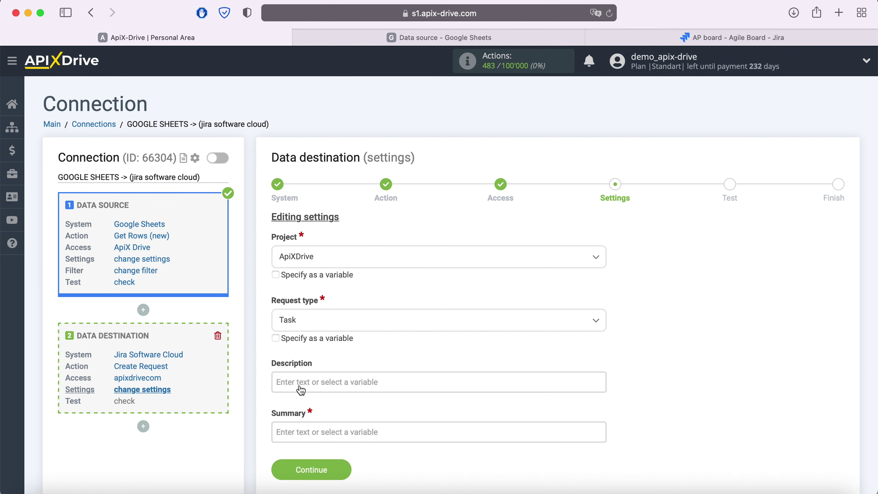
Start the description with a 'Name' line built from Columns C and D
click(302, 390)
scroll(303, 384, down, 6)
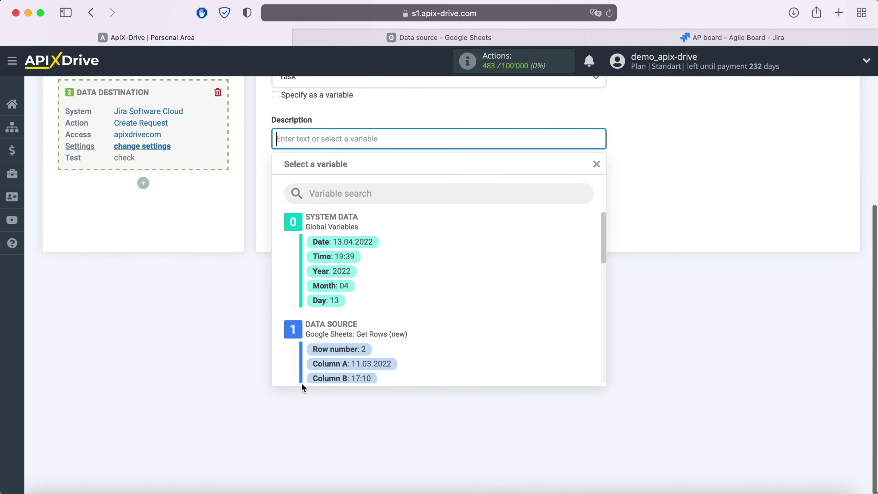
scroll(456, 322, down, 3)
scroll(415, 308, down, 1)
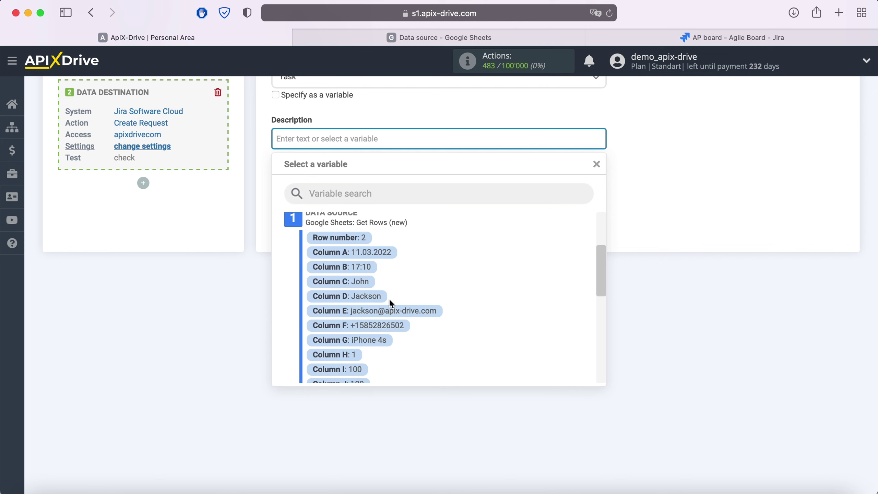
click(364, 286)
click(451, 139)
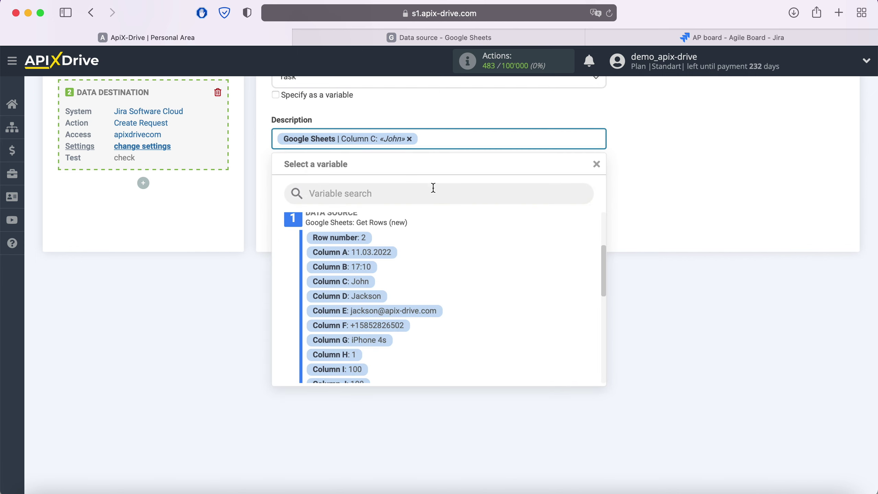
click(377, 293)
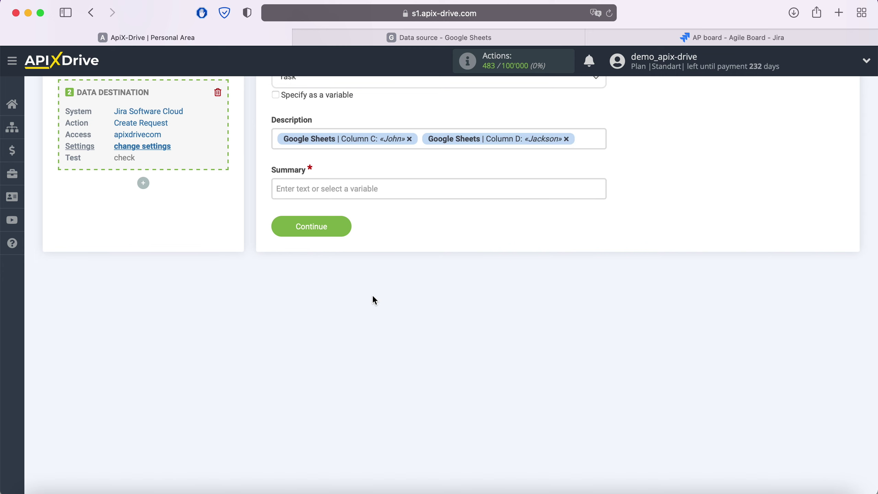
click(276, 139)
text(Name)
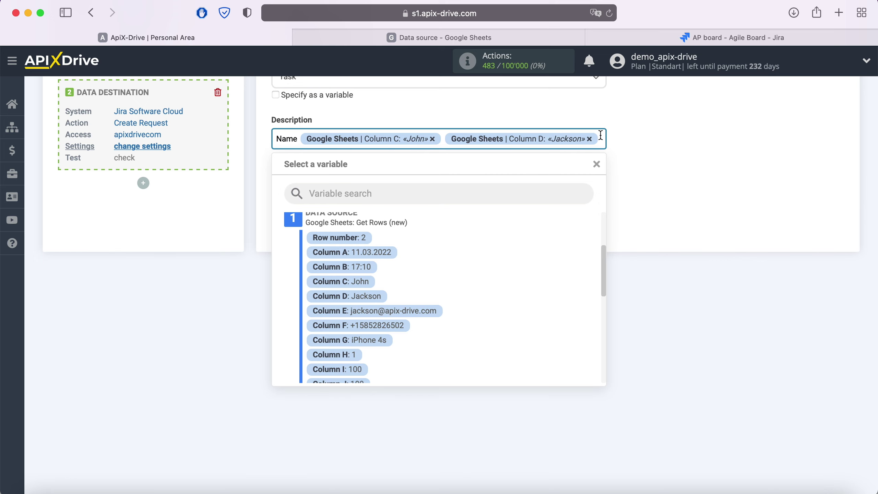
key(Return)
Add 'Email' and 'Phone' lines mapped to Columns E and F
text(Email)
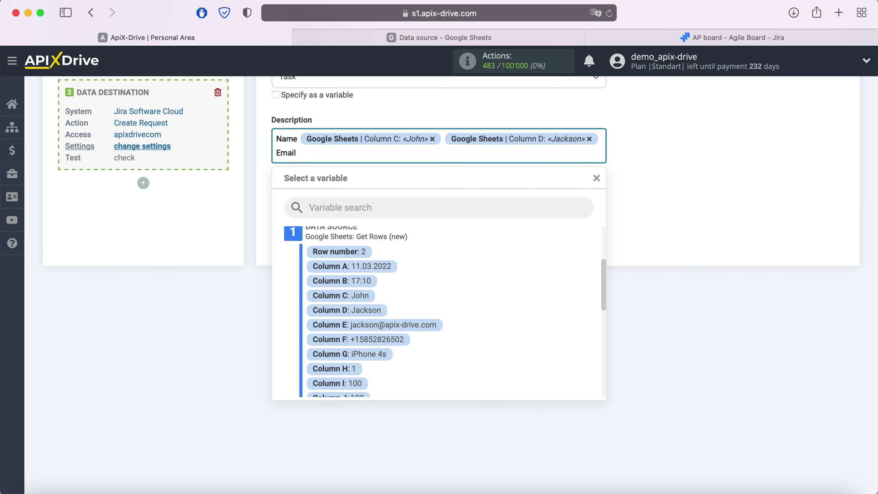
click(431, 325)
key(Return)
text(Pho)
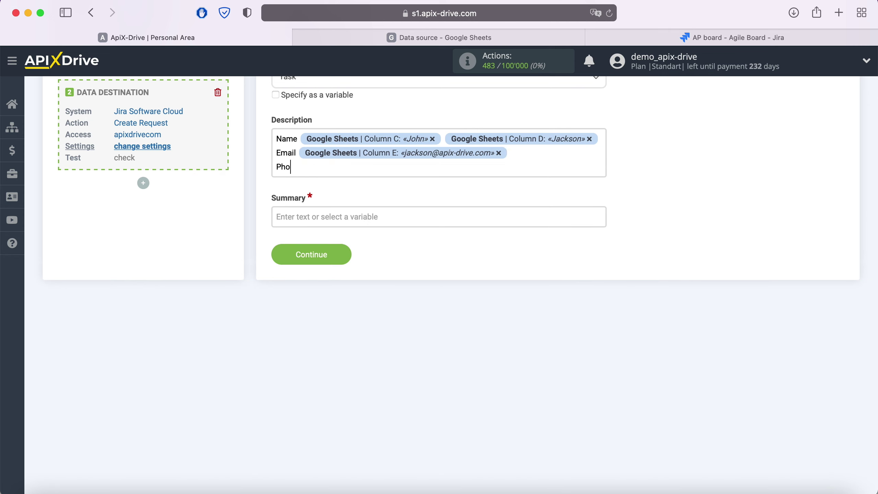
text(ne)
click(367, 175)
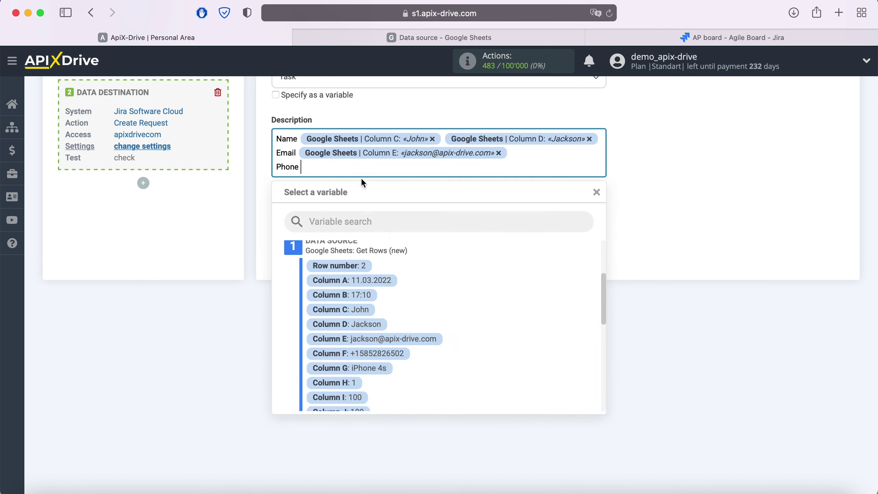
click(403, 354)
key(Return)
Add 'Product' and 'Price' lines mapped to Columns G and I
text(Product)
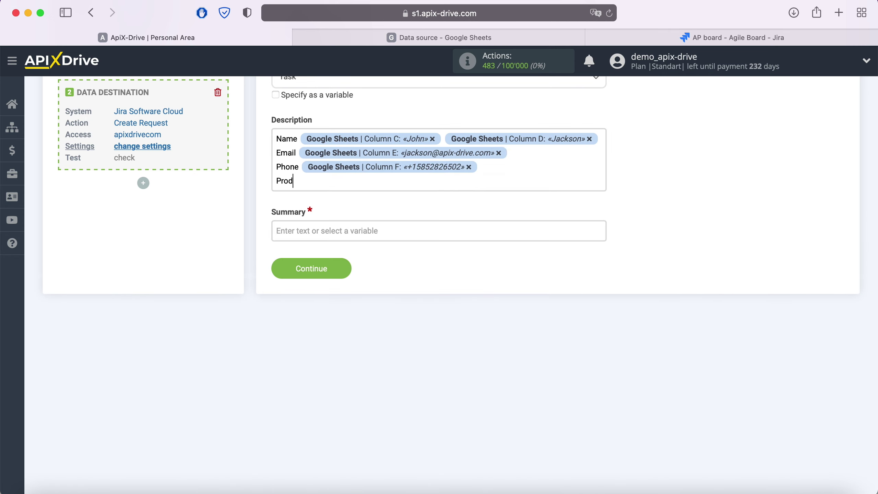
click(360, 182)
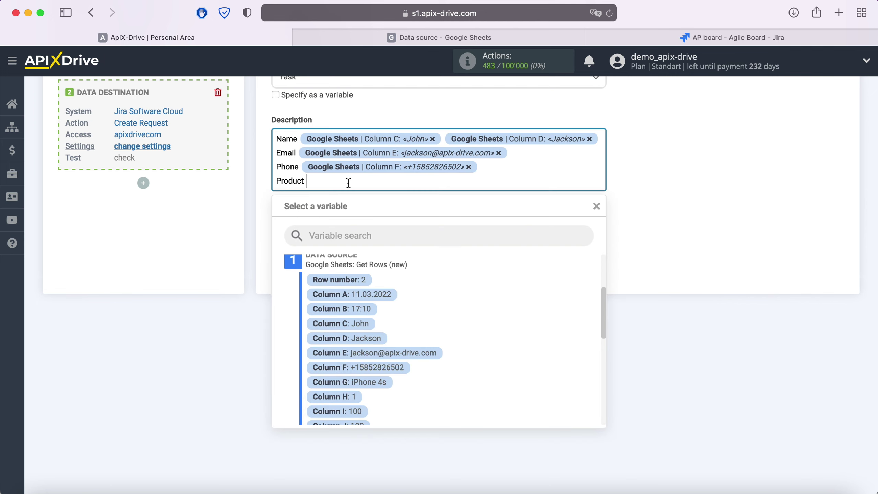
click(384, 374)
key(Return)
text(Price)
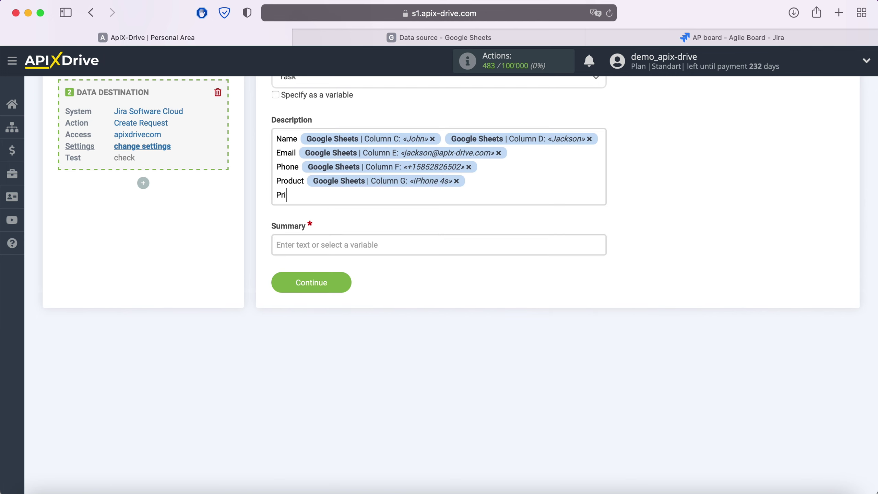
click(354, 196)
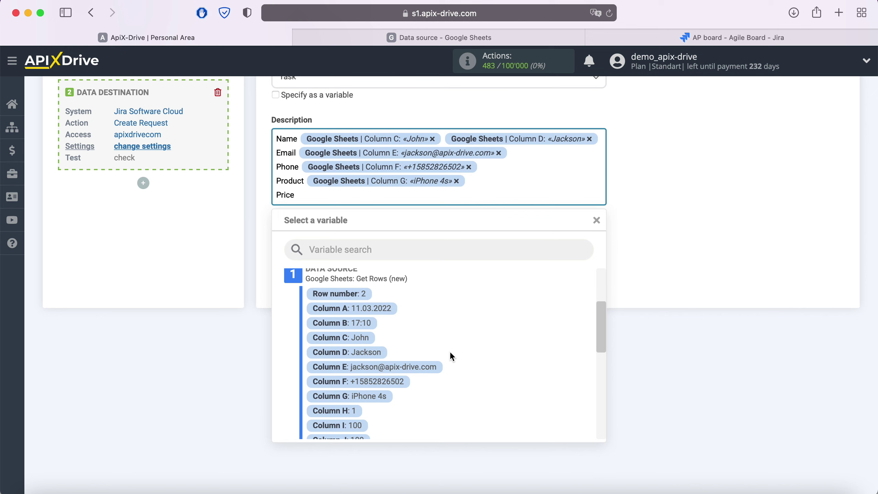
scroll(453, 354, down, 3)
click(360, 387)
Add a 'Date' line mapped to Column A
key(Return)
text(Date)
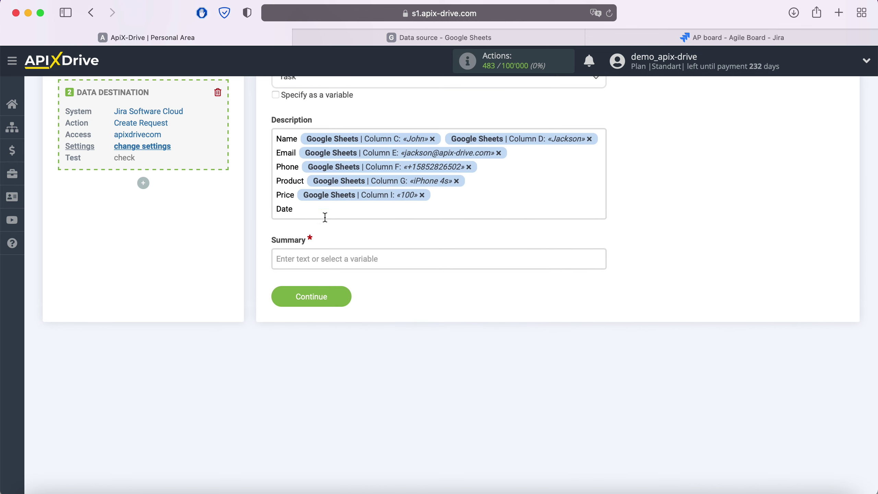
click(325, 217)
click(384, 296)
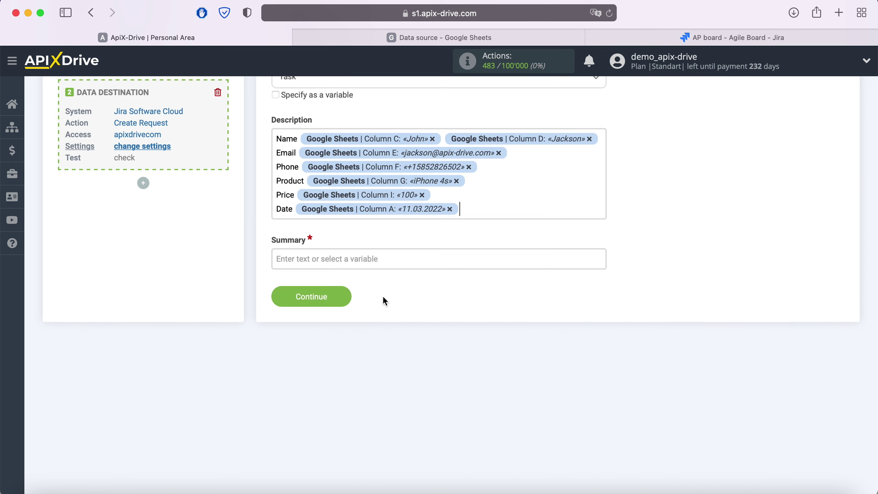
click(472, 214)
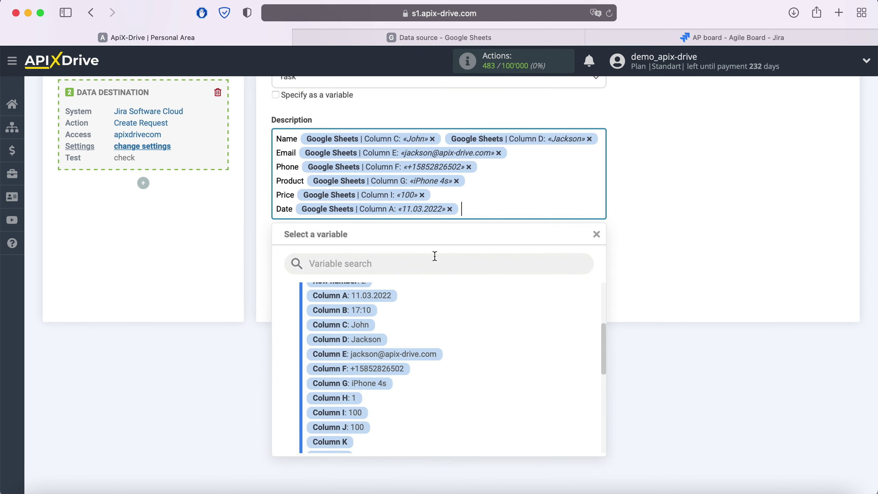
Append Column B's time to the Date line and set Summary to 'New row' plus Columns C and D
click(370, 310)
click(349, 272)
text(New )
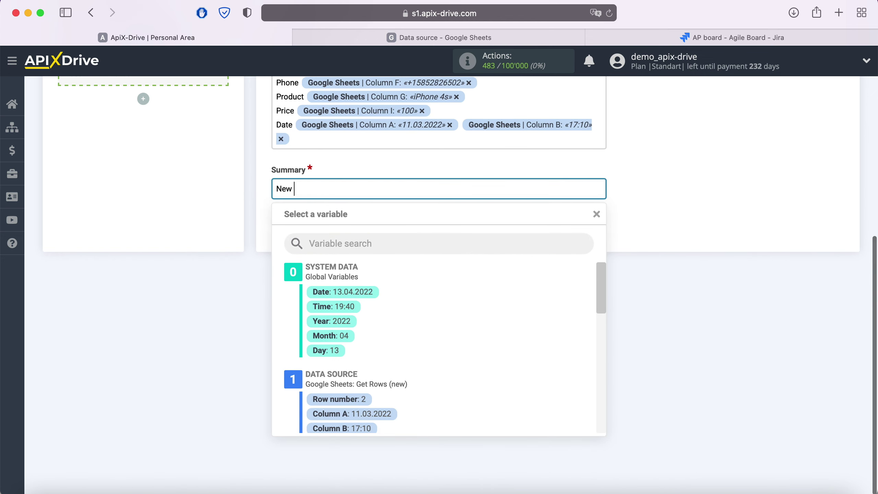
text(row)
scroll(429, 324, down, 3)
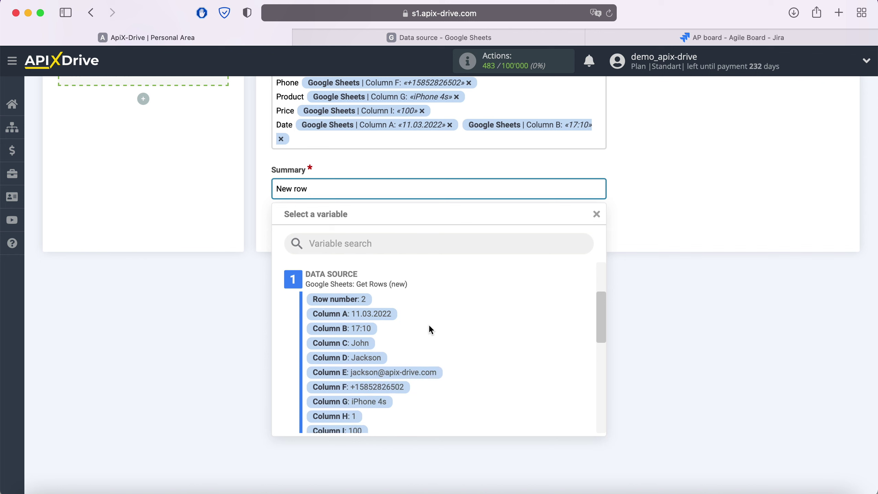
click(357, 345)
click(474, 191)
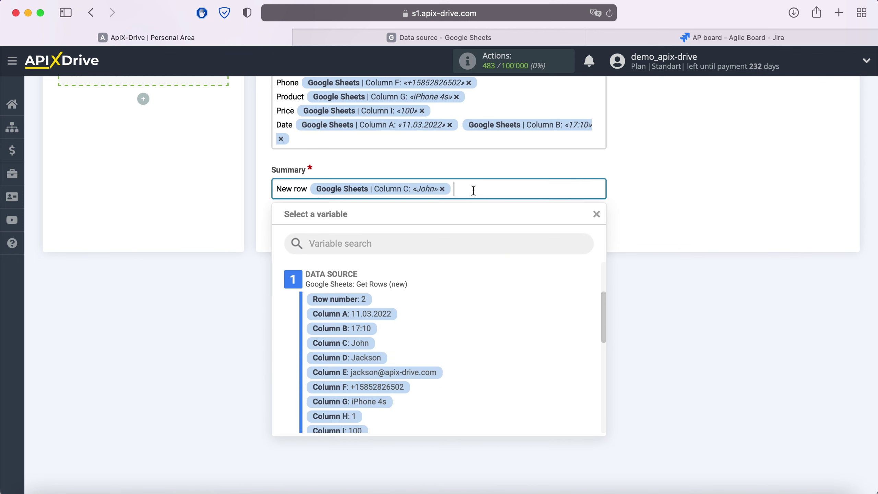
click(380, 360)
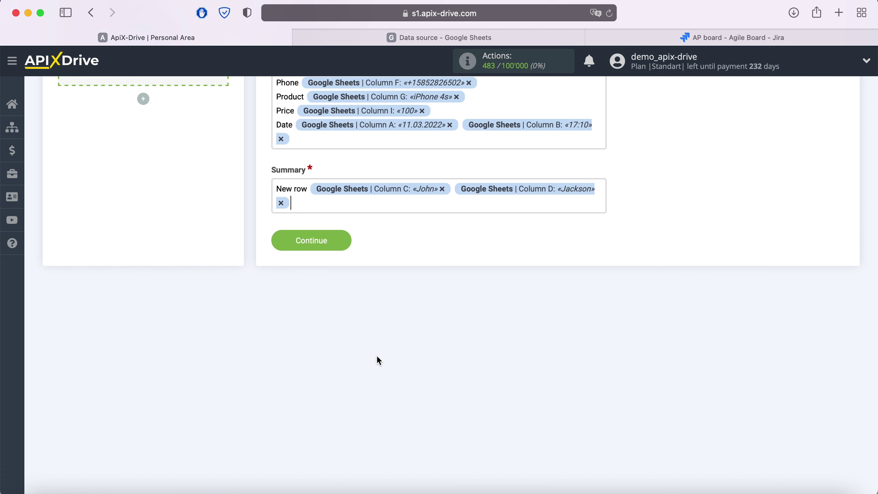
Save the Jira task settings and send the previewed test data to create a sample task
click(342, 240)
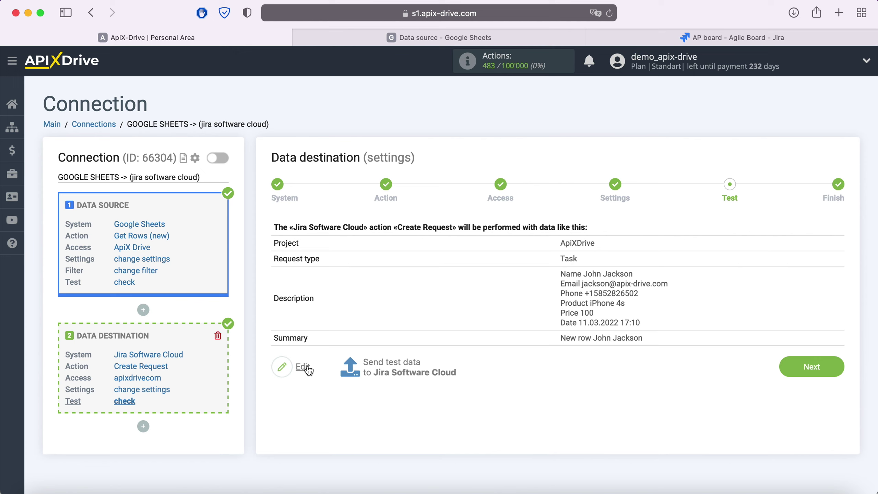
click(393, 367)
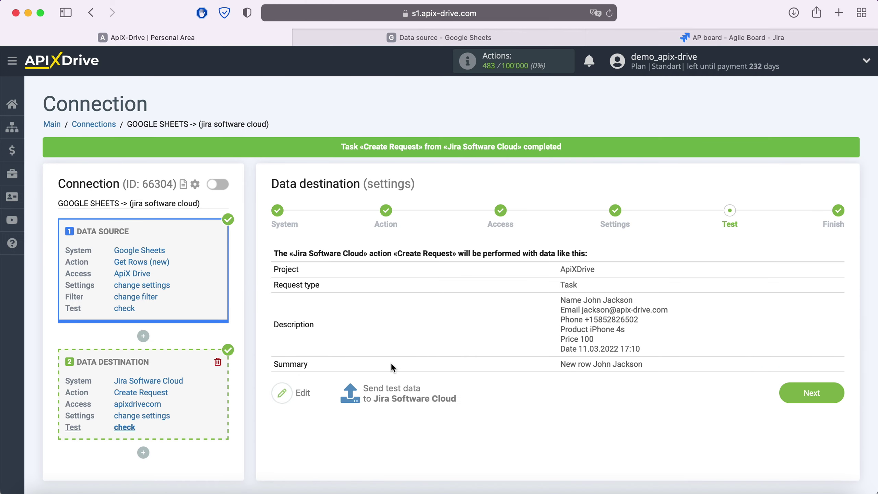
click(685, 39)
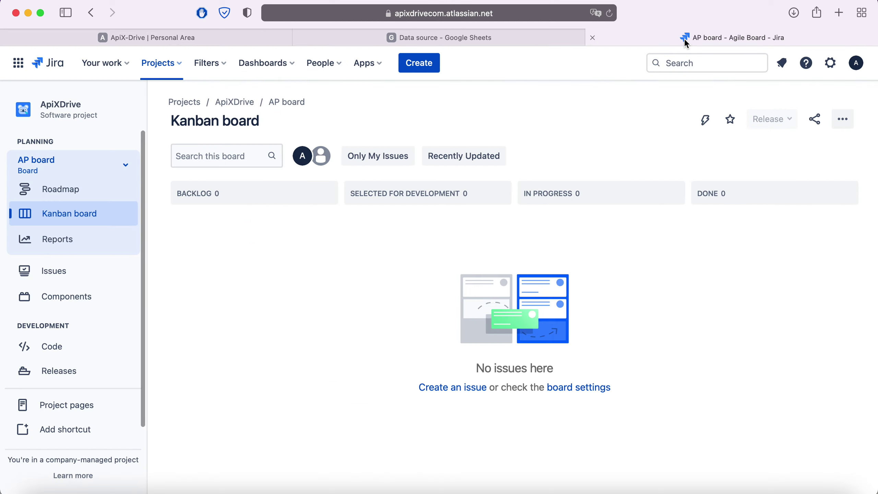
click(610, 14)
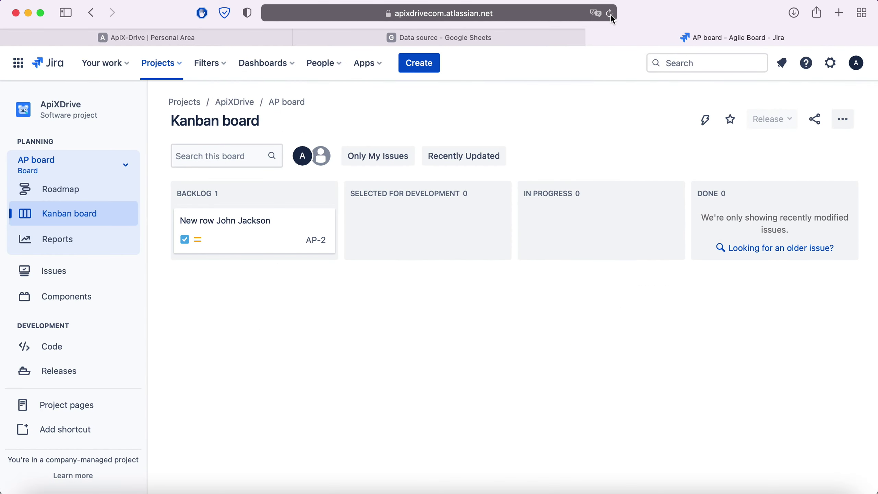
click(235, 221)
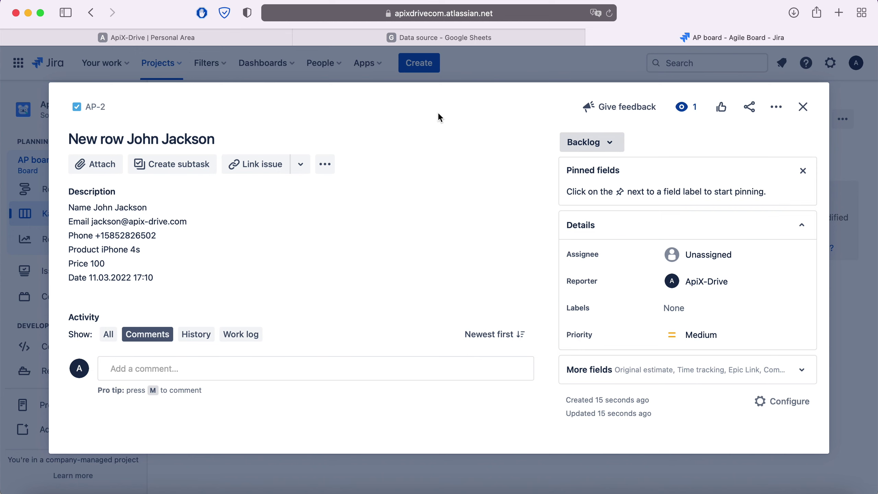
Finish the Google Sheets → Jira Software Cloud connection and enable its auto-update
click(221, 37)
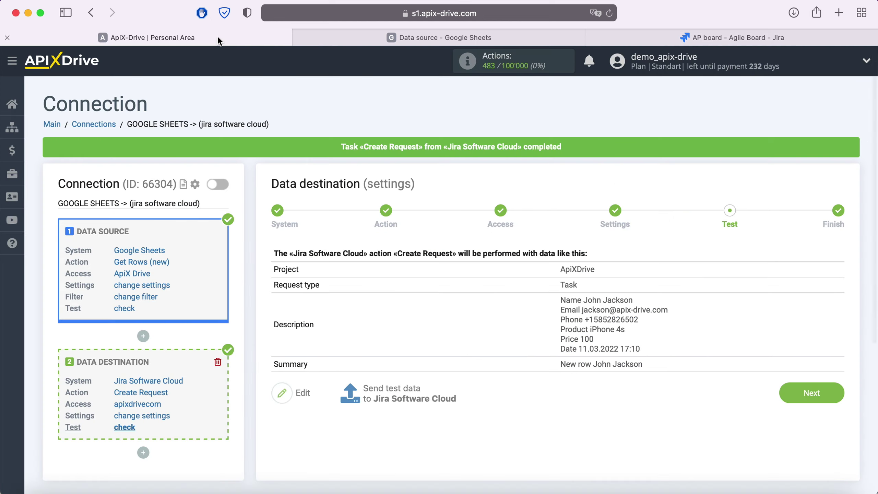
click(830, 393)
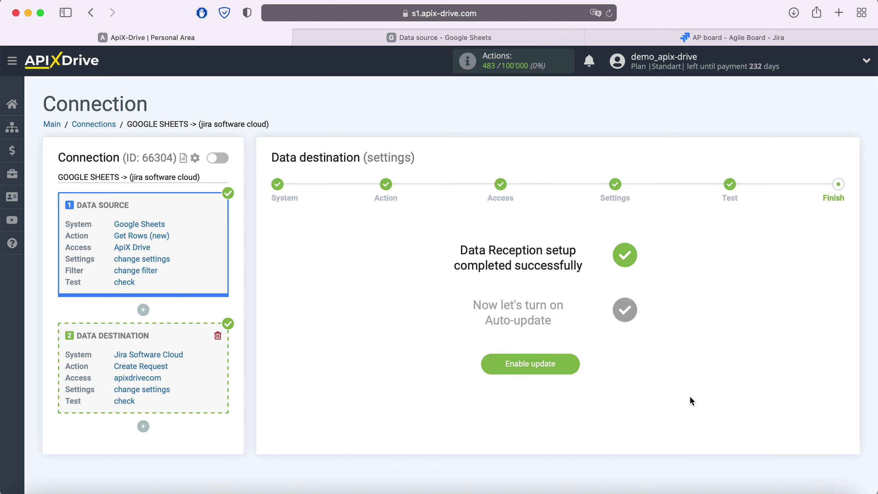
click(574, 372)
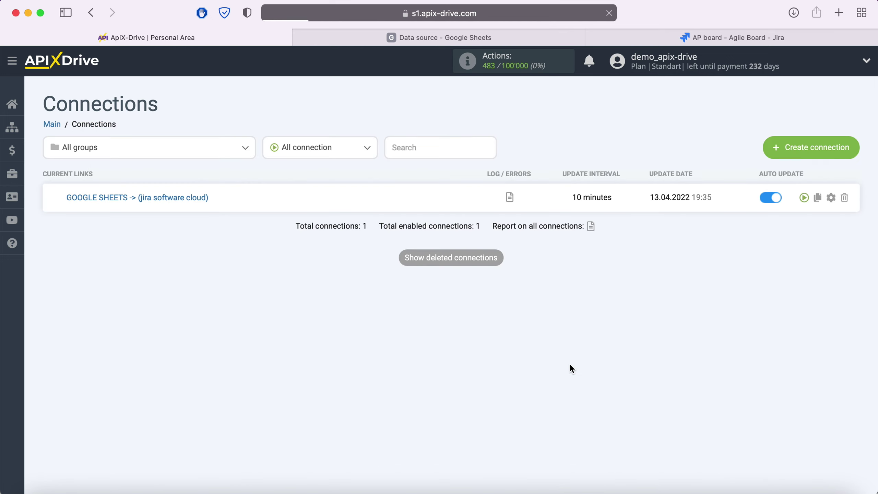
Set the connection's update interval to 5 minutes and save
click(831, 198)
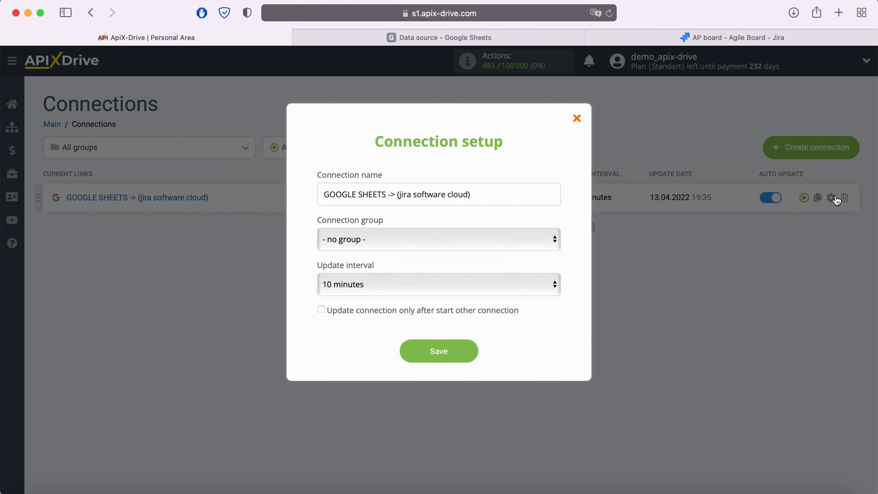
click(486, 284)
click(452, 268)
click(471, 350)
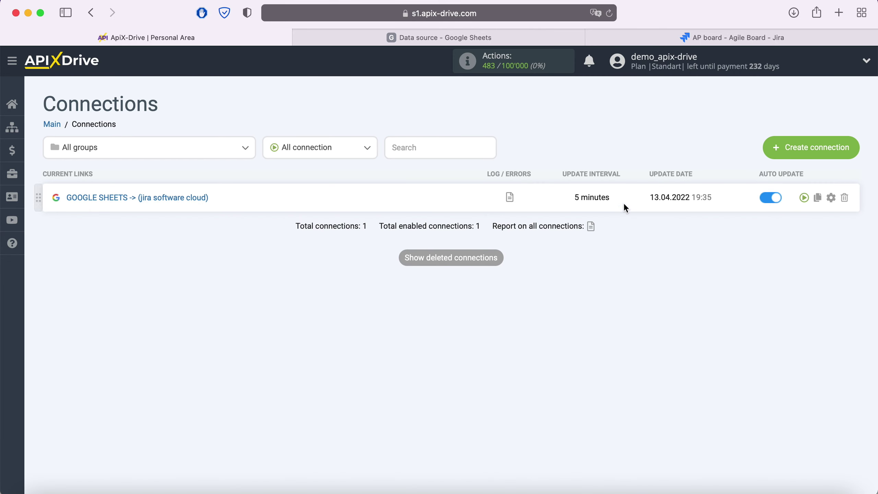